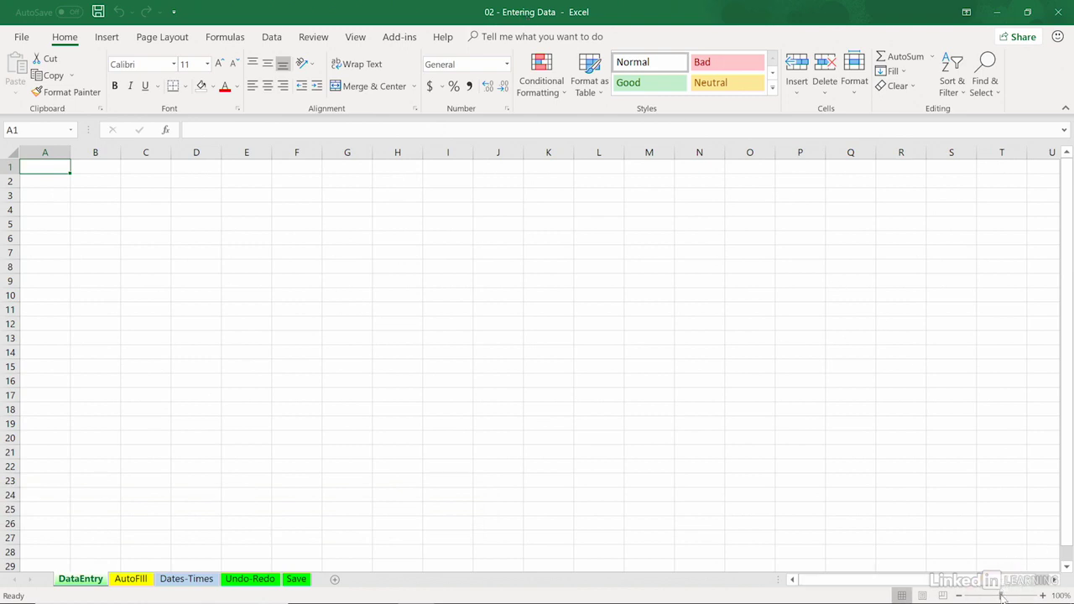
Enter the row labels Sales, Overhead and Profits in cells A2 to A4 of the DataEntry sheet
left_click_drag(1000, 595, 1014, 584)
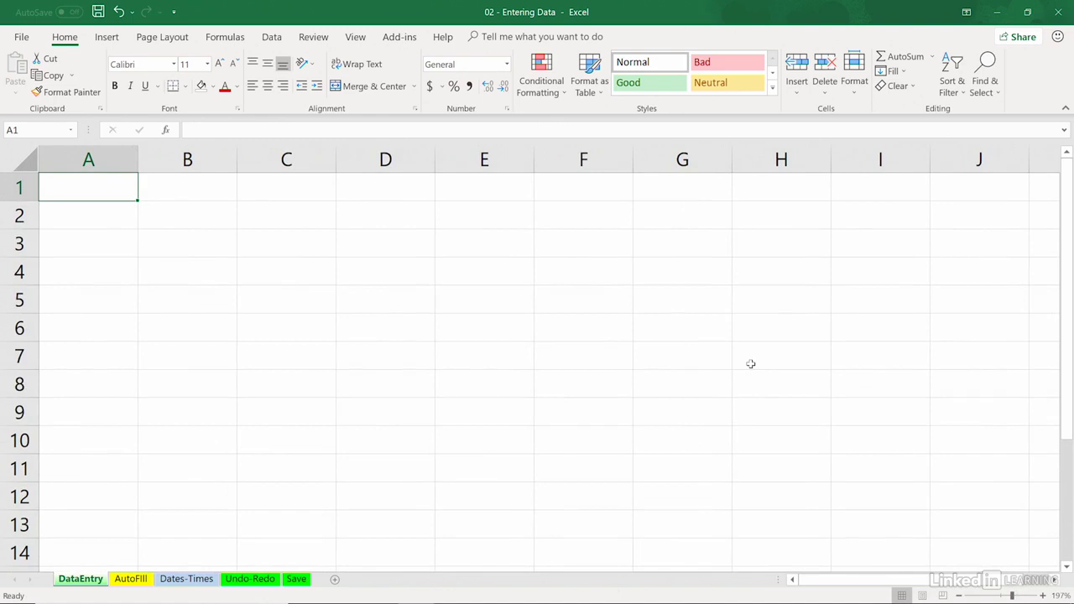
key("Down")
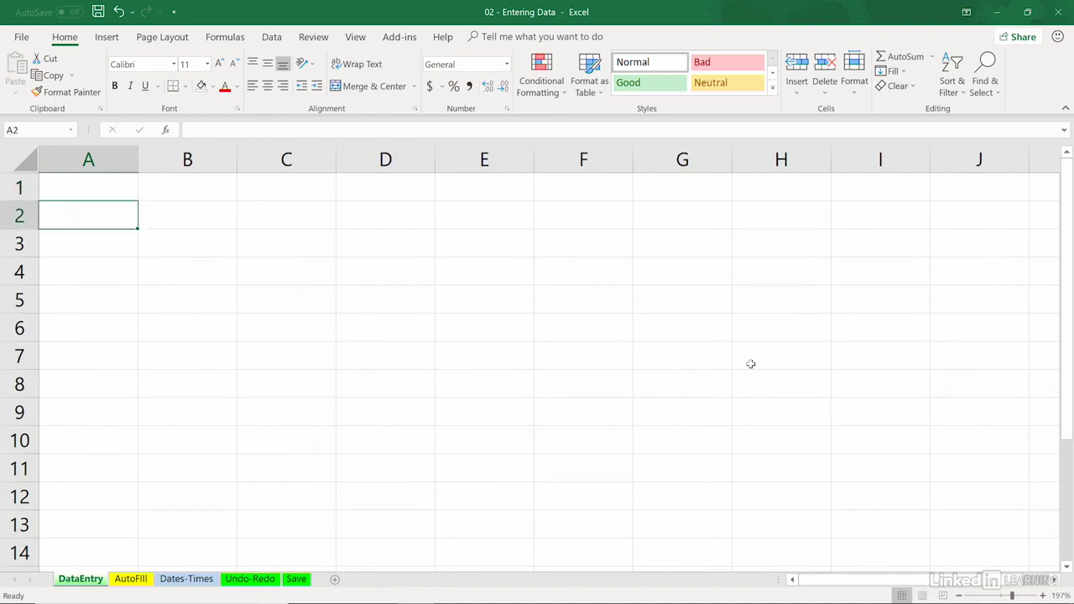
type("Sales")
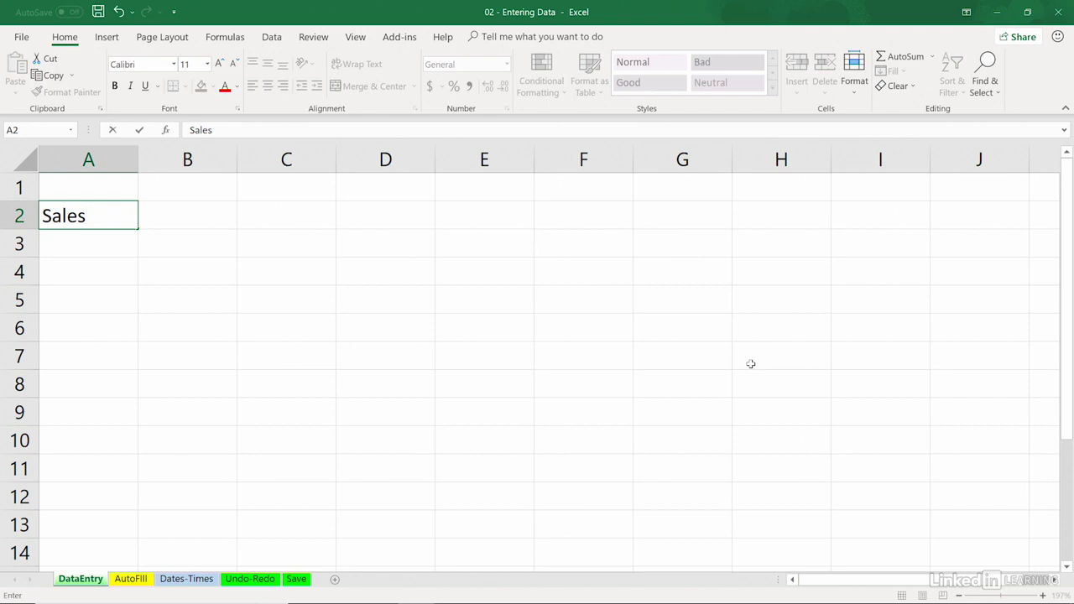
key("Return")
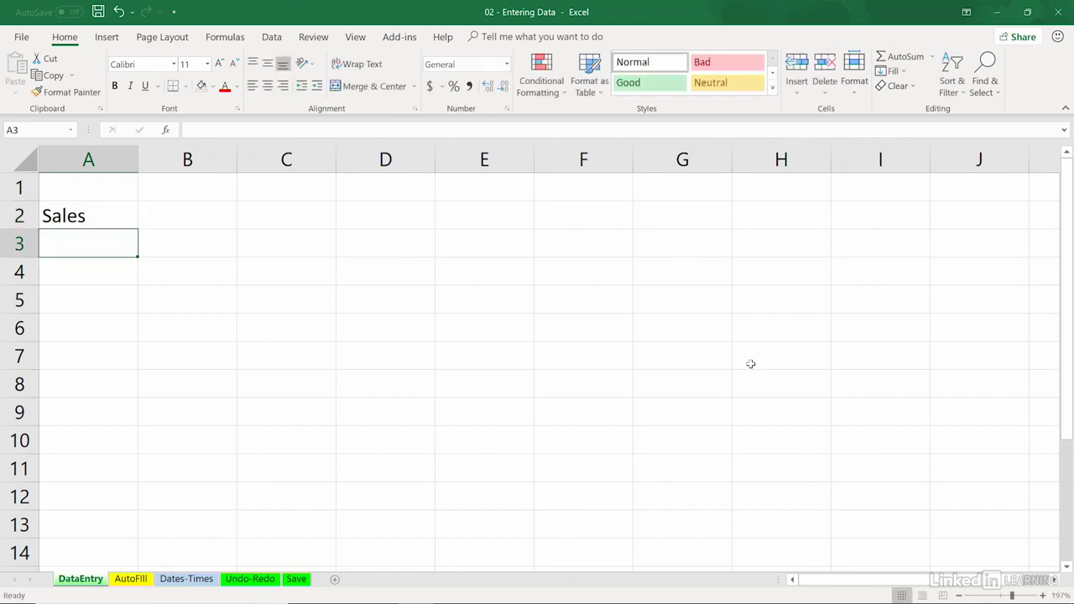
type("Overhead")
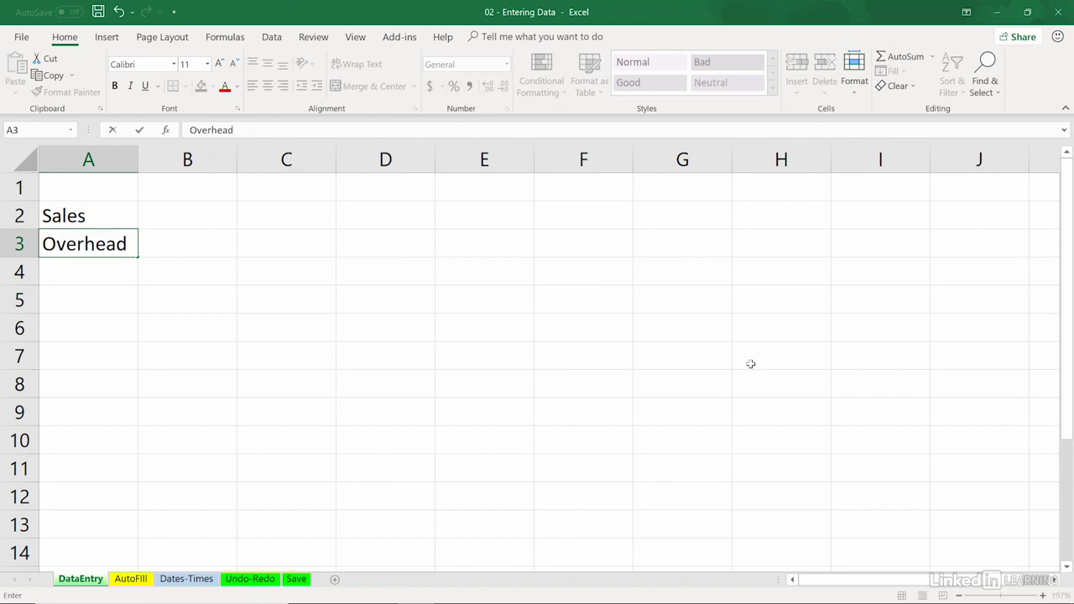
key("Return")
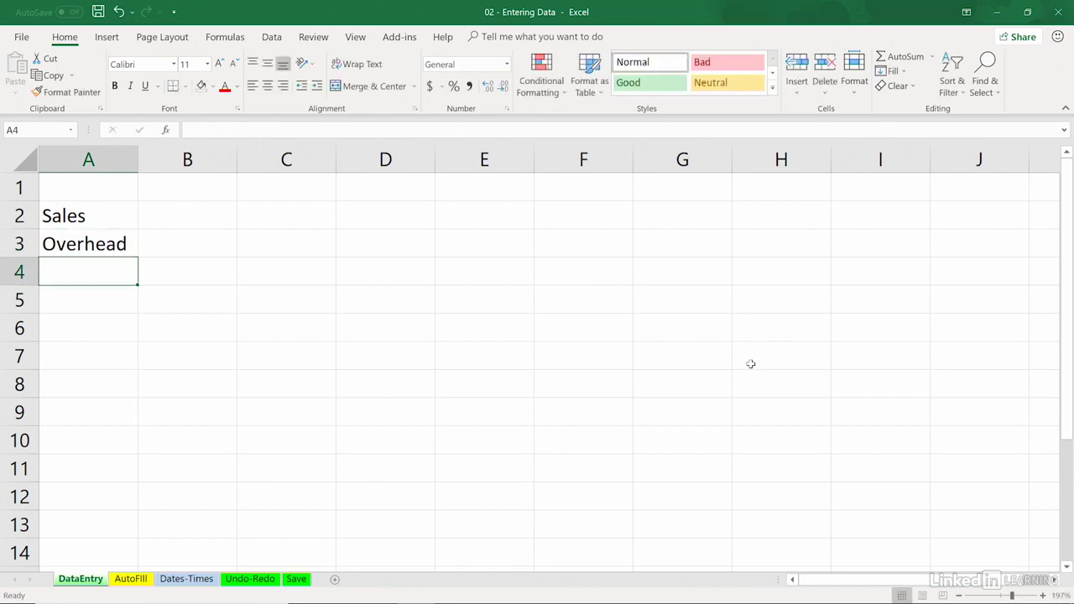
type("Profits")
key("Return")
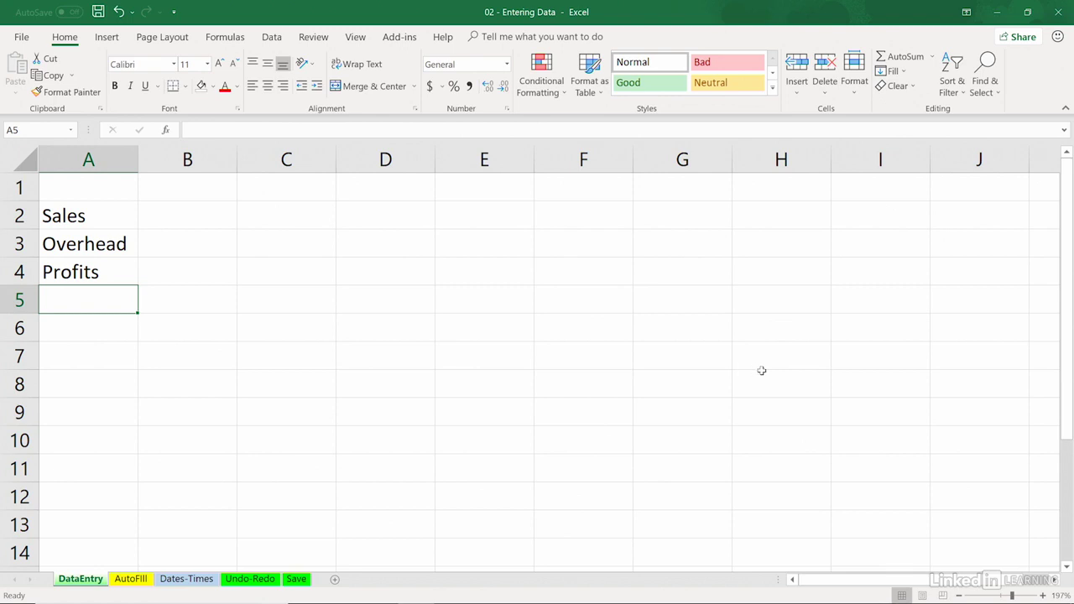
Replace the Overhead label in cell A3 with "Expences"
left_click(100, 245)
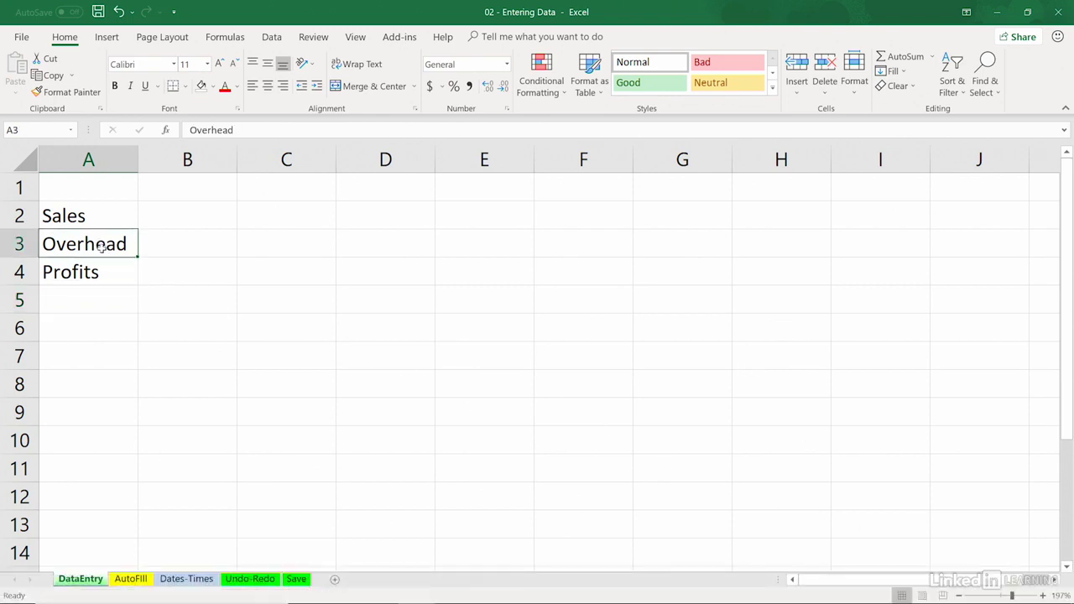
type("Expenc")
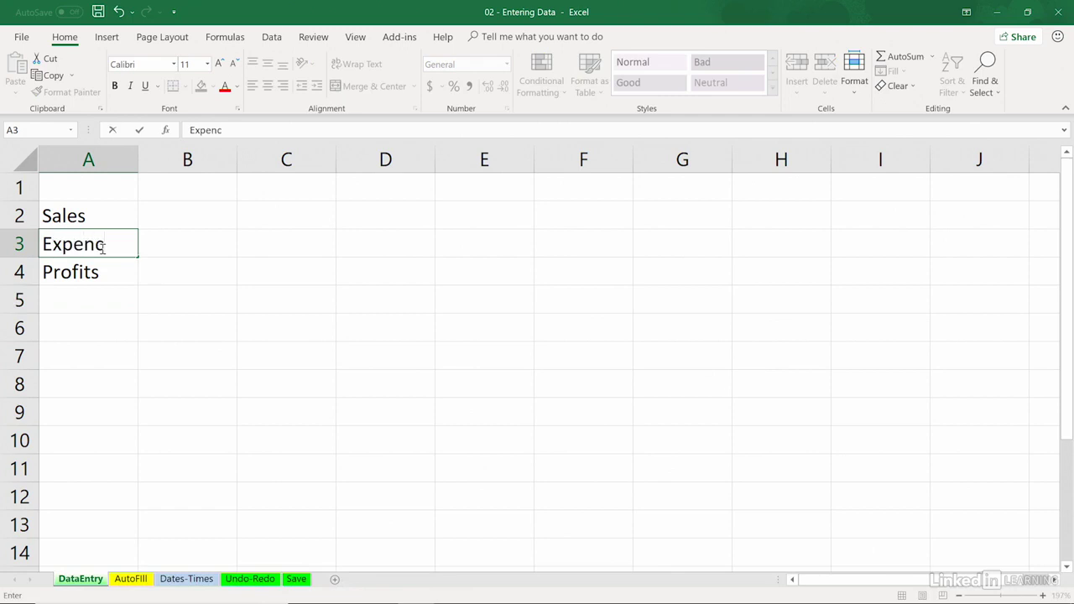
type("es")
key("Return")
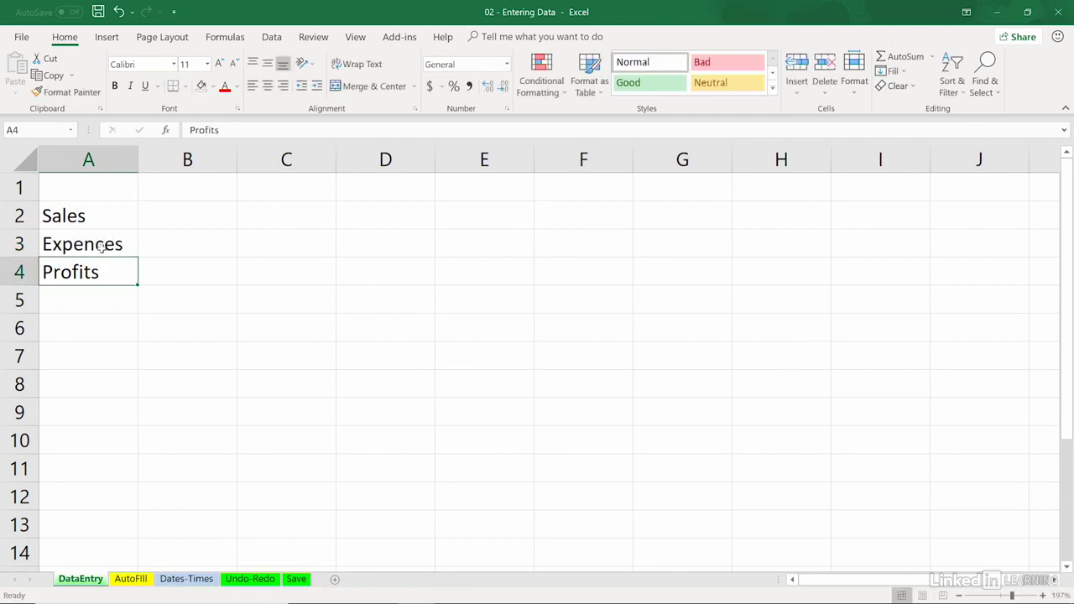
Correct the spelling of the label in cell A3 to "Expenses" by editing only the wrong letter
left_click(218, 375)
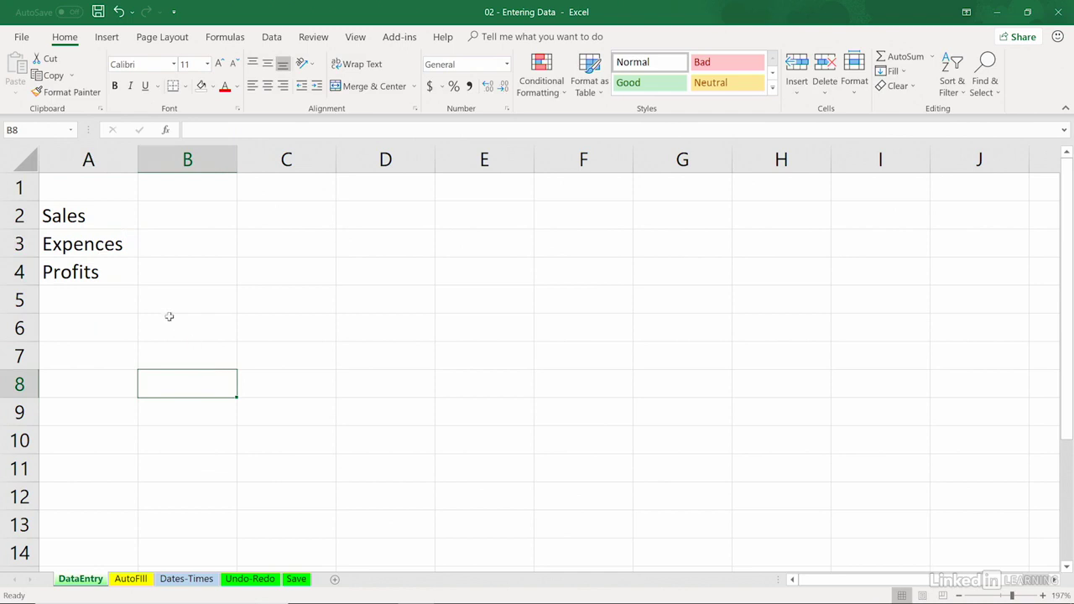
left_click(110, 248)
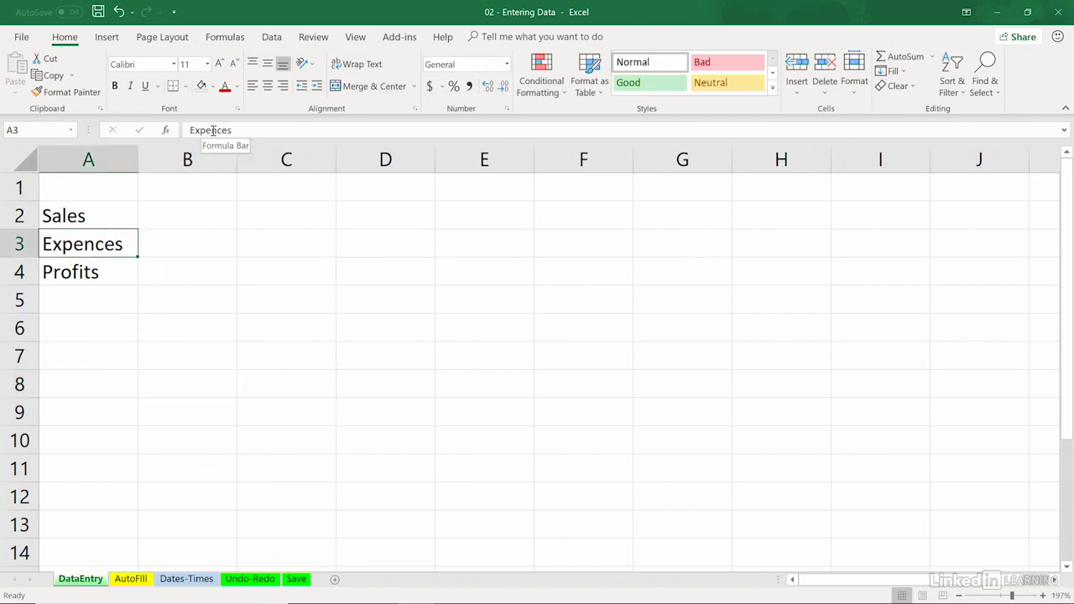
left_click(278, 362)
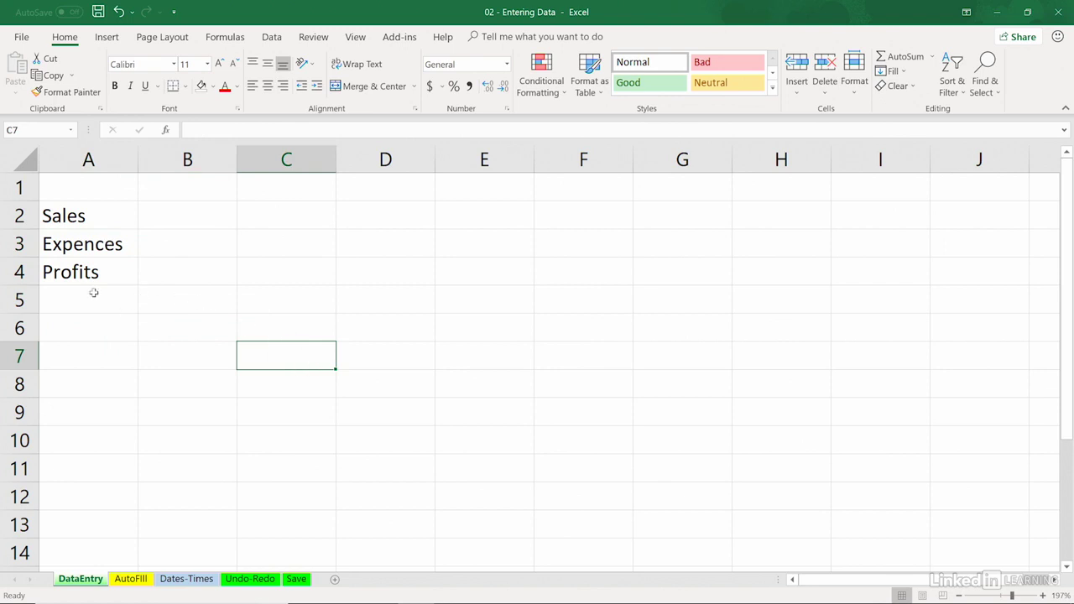
double_click(104, 242)
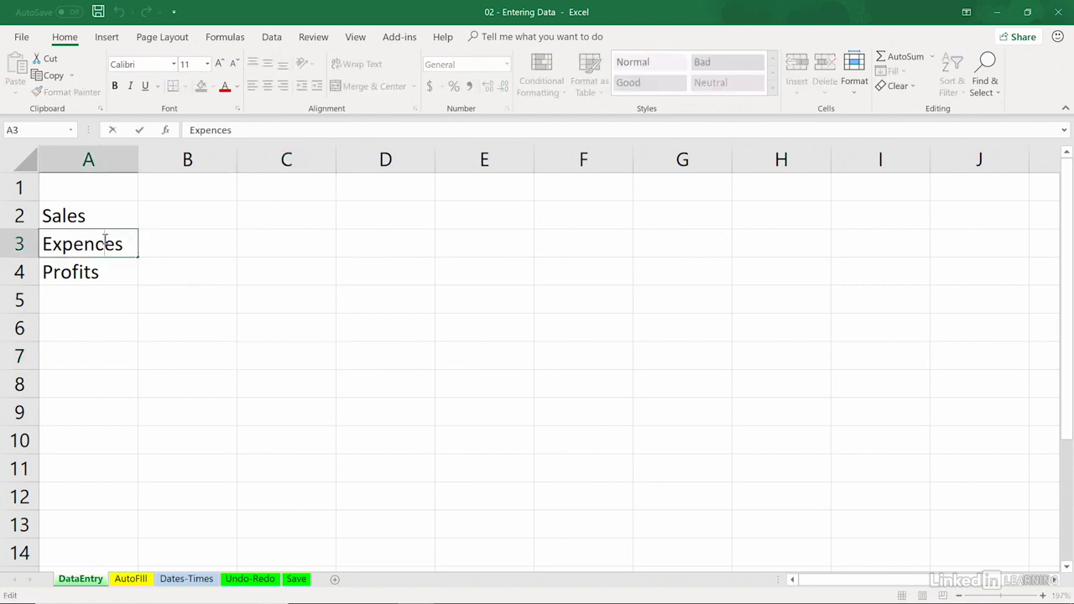
key("BackSpace")
type("s")
key("Return")
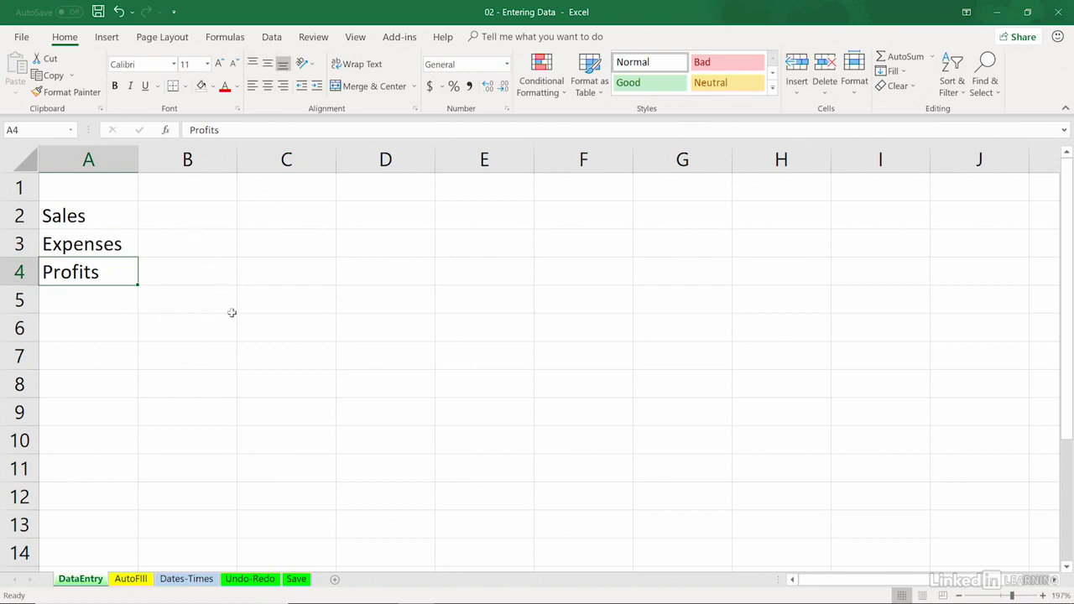
In the Sales row, enter "12O" with a letter O in cell B2 and the number 160 in C2
left_click(183, 210)
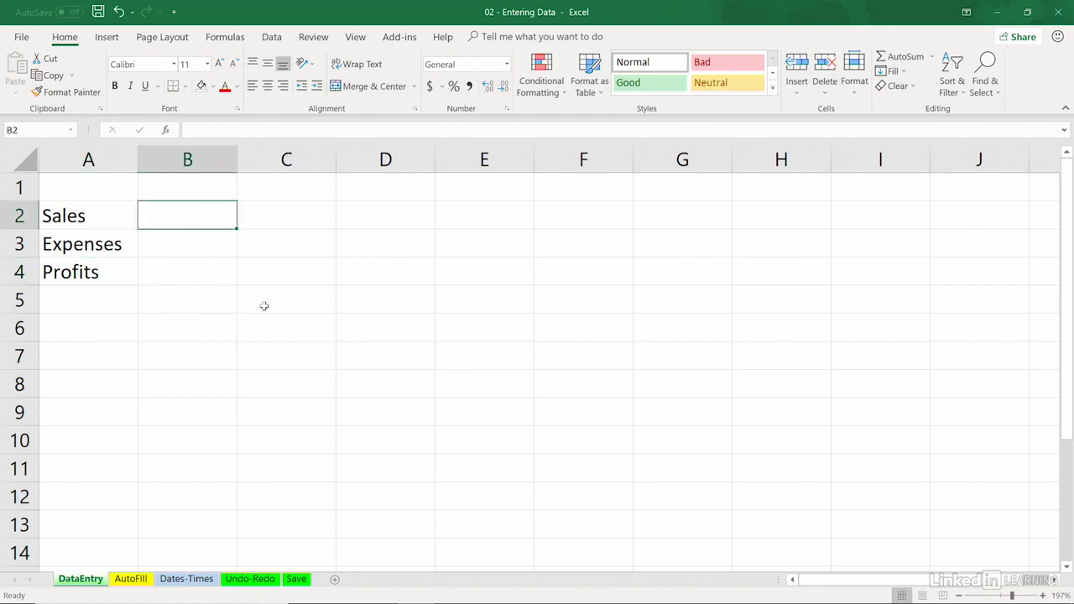
type("12")
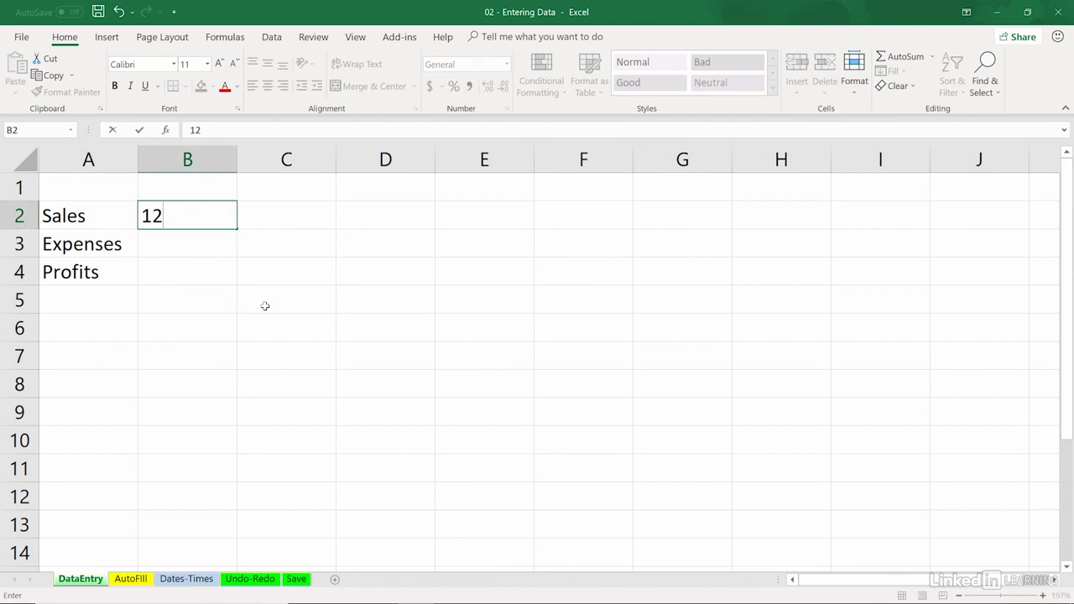
type("0")
key("Tab")
type("1")
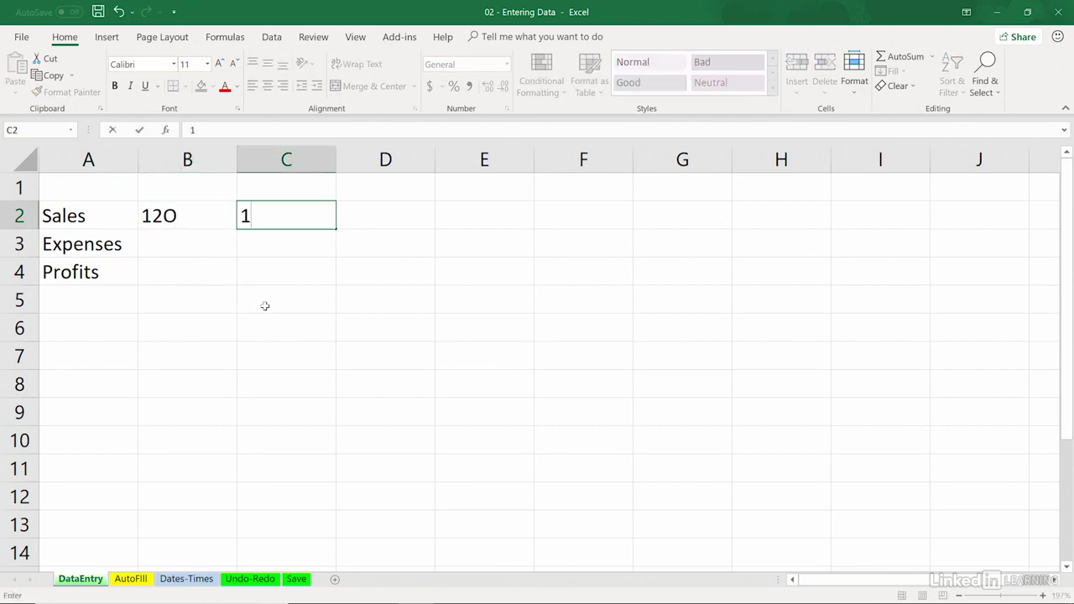
type("60")
key("Tab")
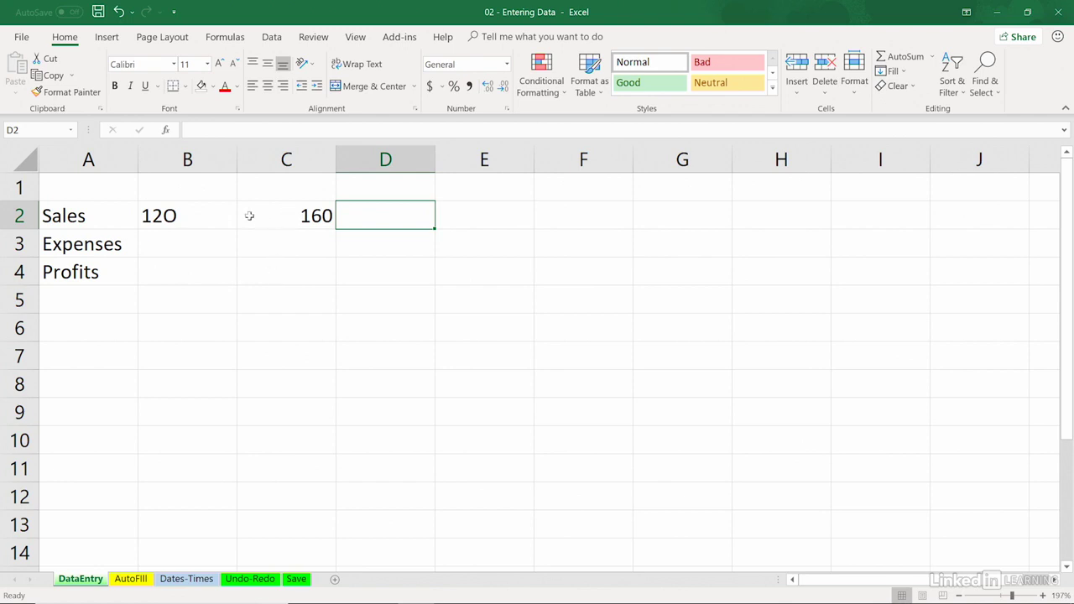
Replace the entry in cell B2 with the number 120
left_click(190, 213)
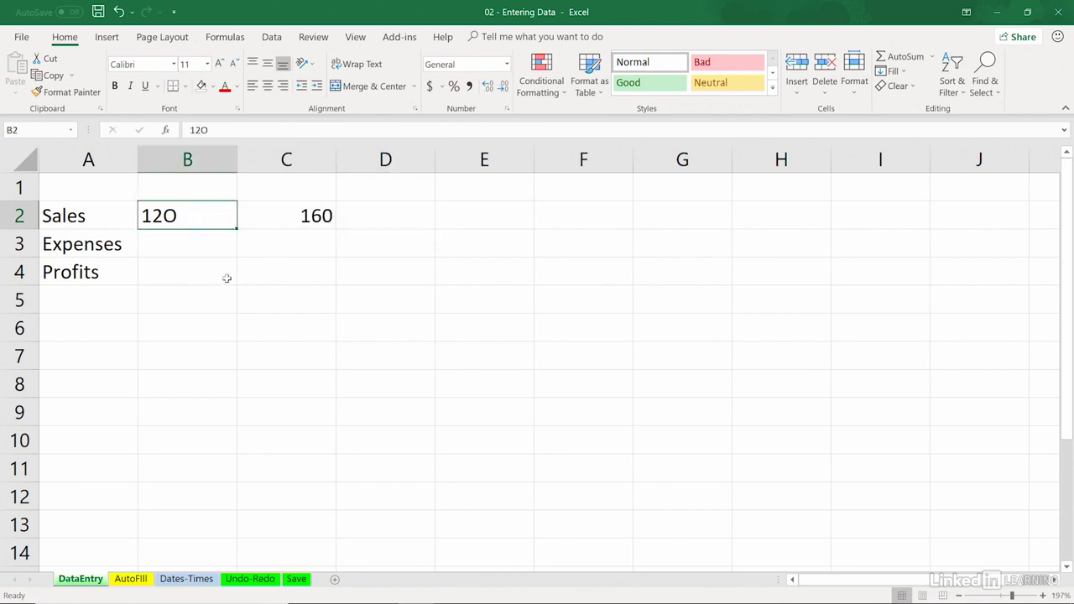
type("120")
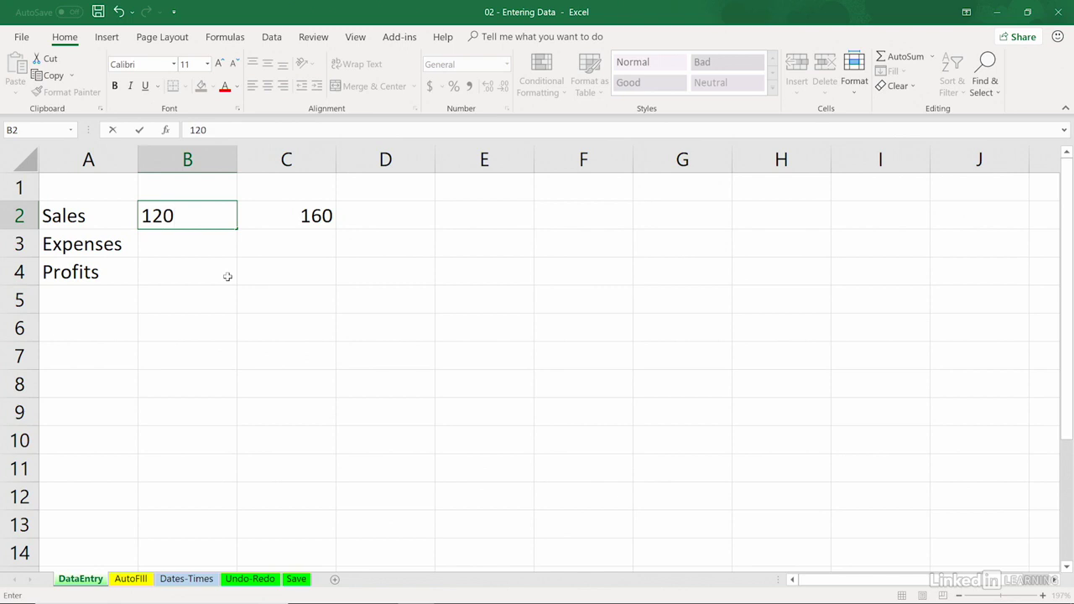
key("Tab")
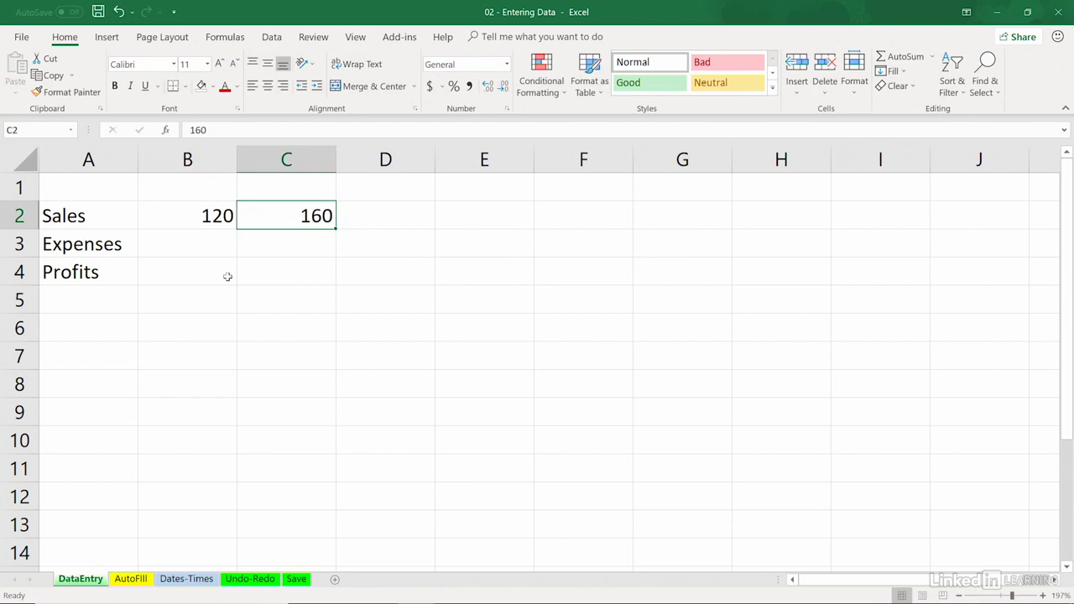
Continue the Sales row with 210, 250, 325 and 440 in cells D2 to G2
key("Tab")
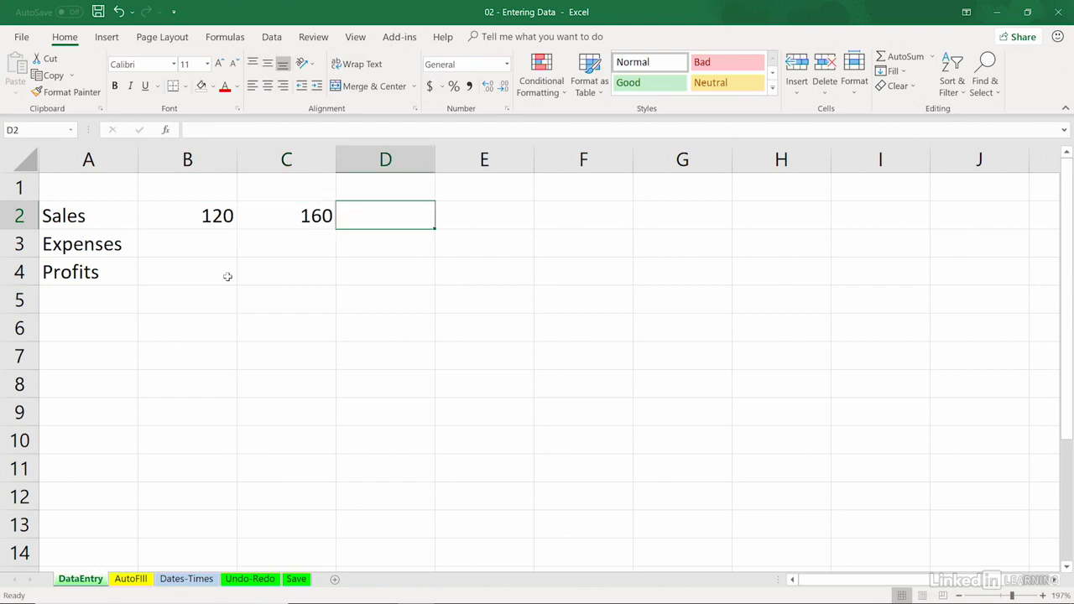
key("Left")
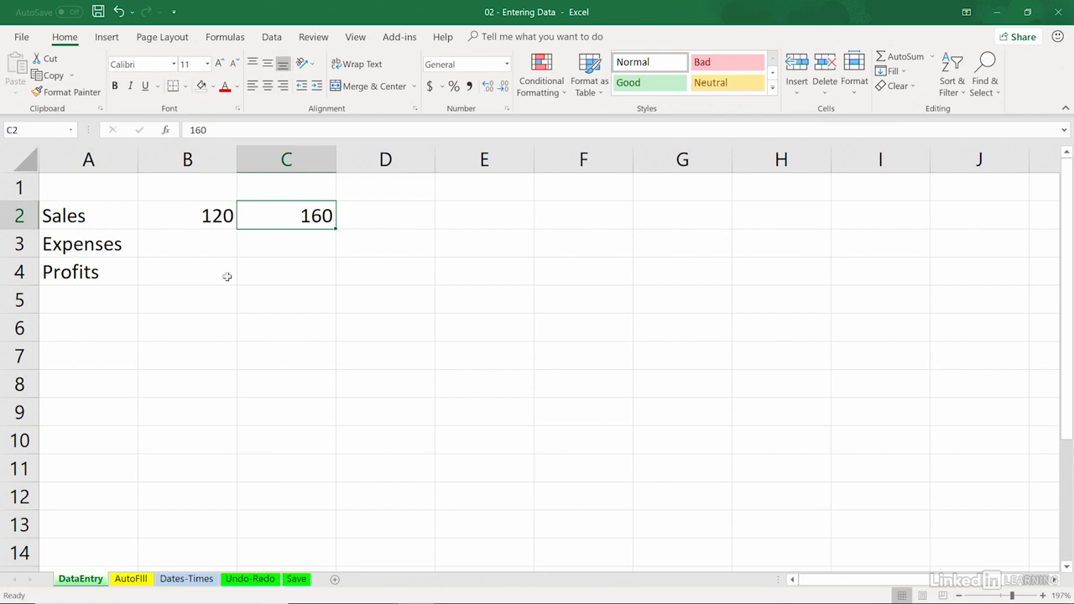
key("Tab")
type("210")
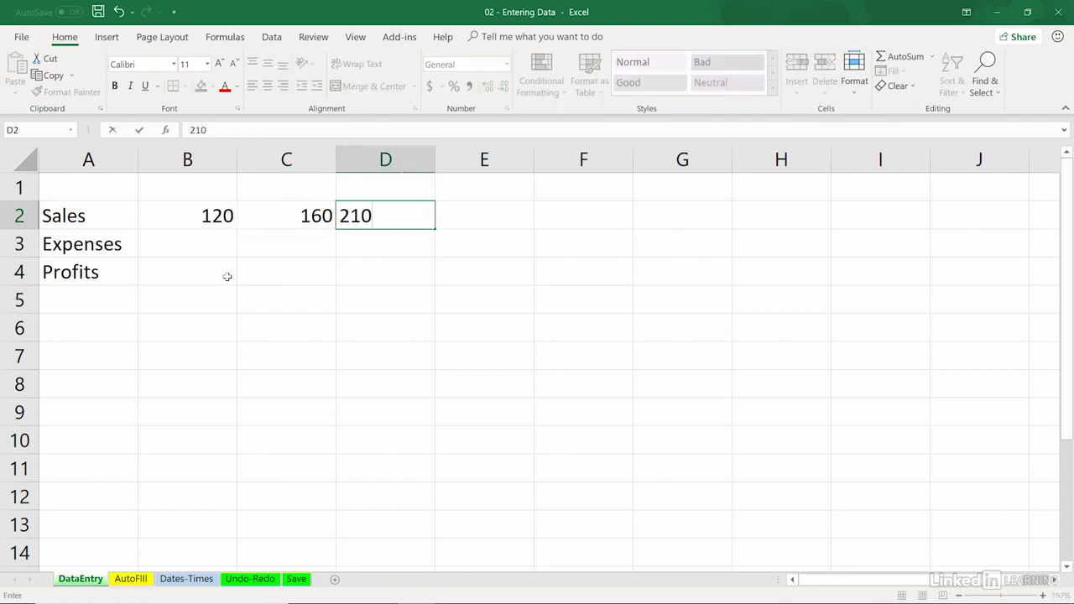
key("Tab")
type("250")
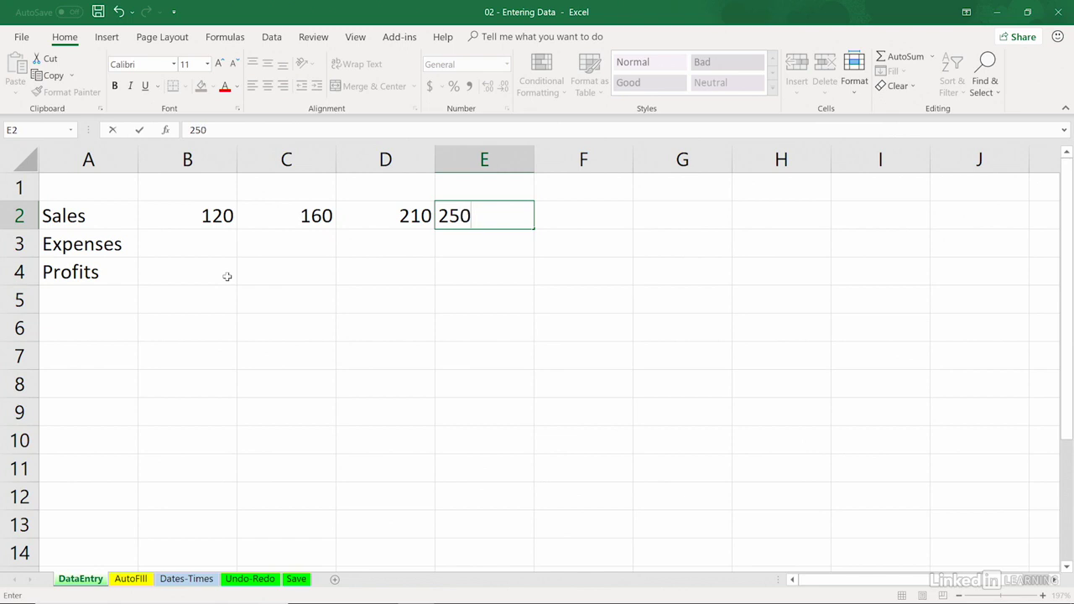
key("Tab")
type("325")
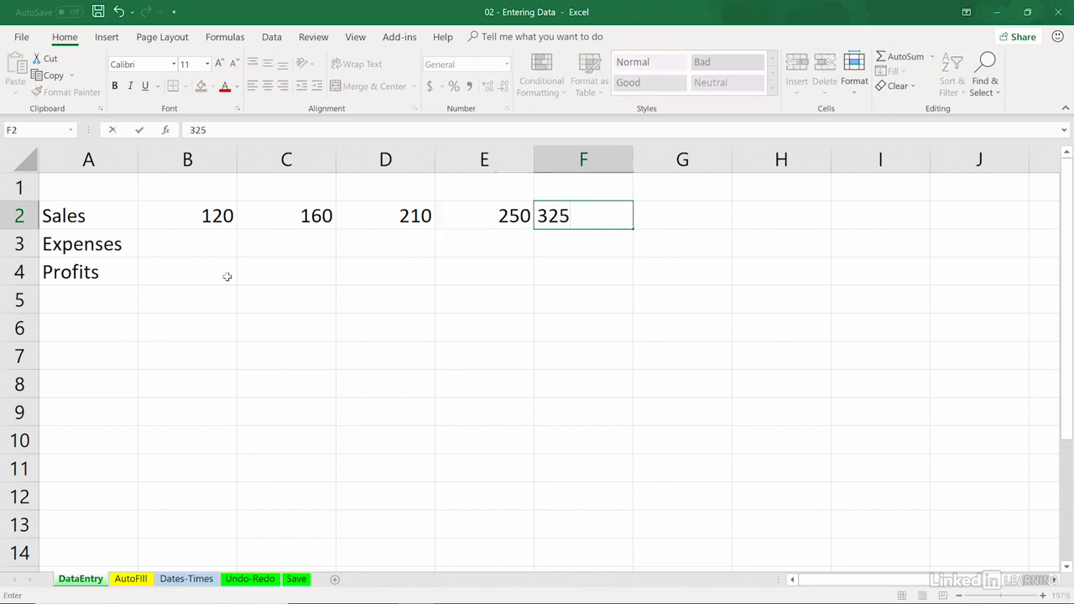
key("Tab")
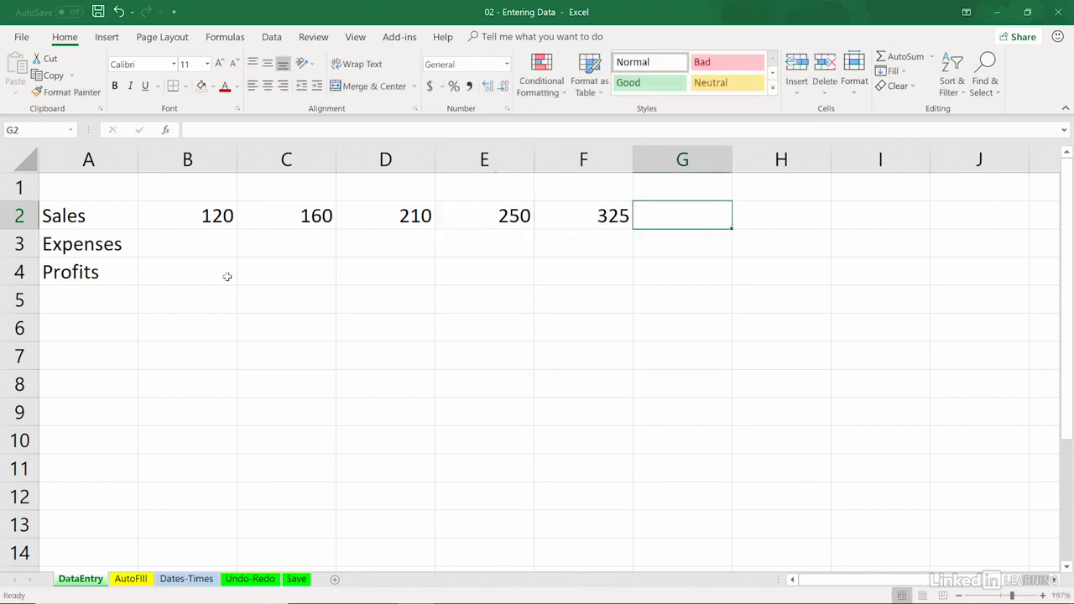
type("440")
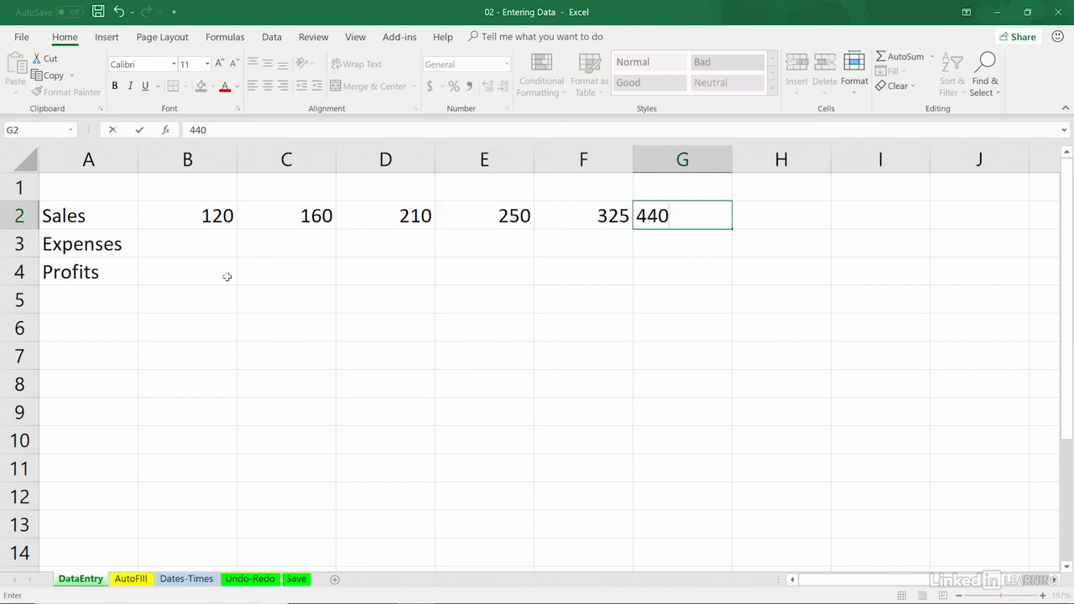
key("Return")
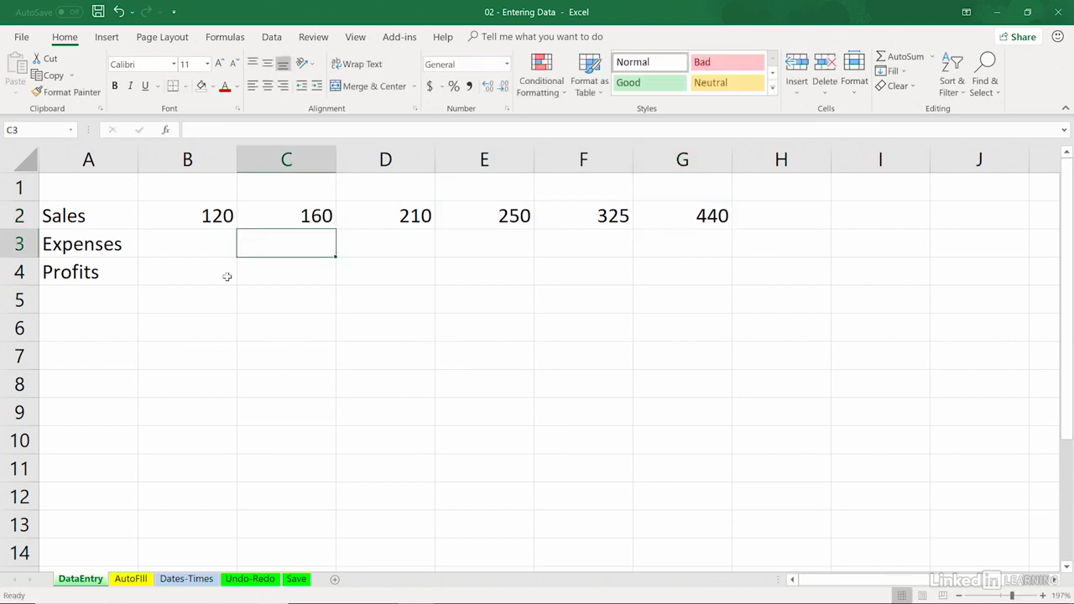
Fill the Expenses row with 100, 130, 160, 200, 260 and 360 in cells B3 to G3
key("Left")
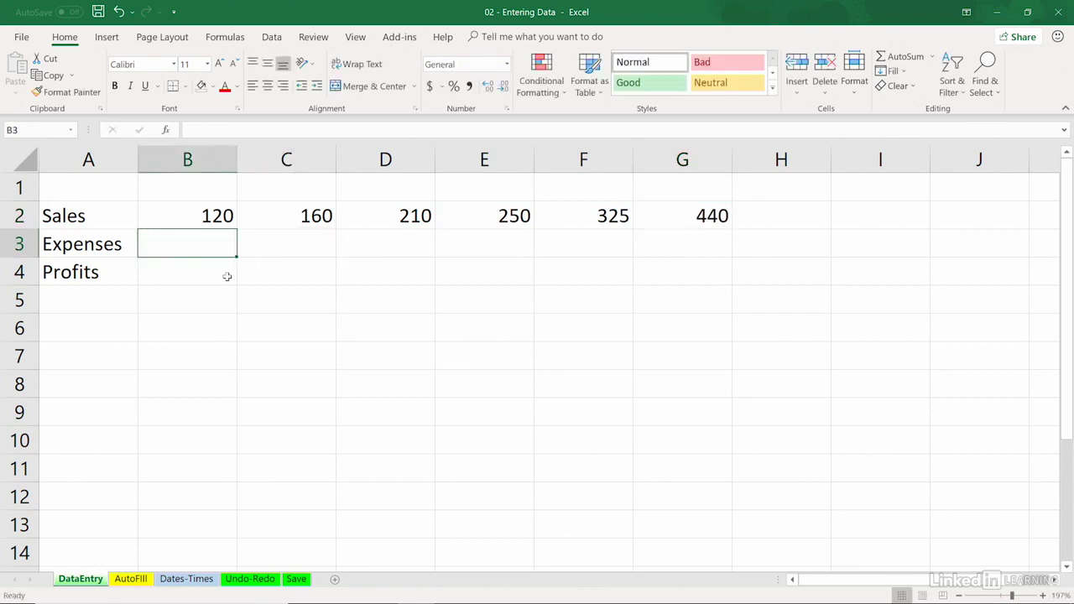
type("100")
key("Tab")
type("130")
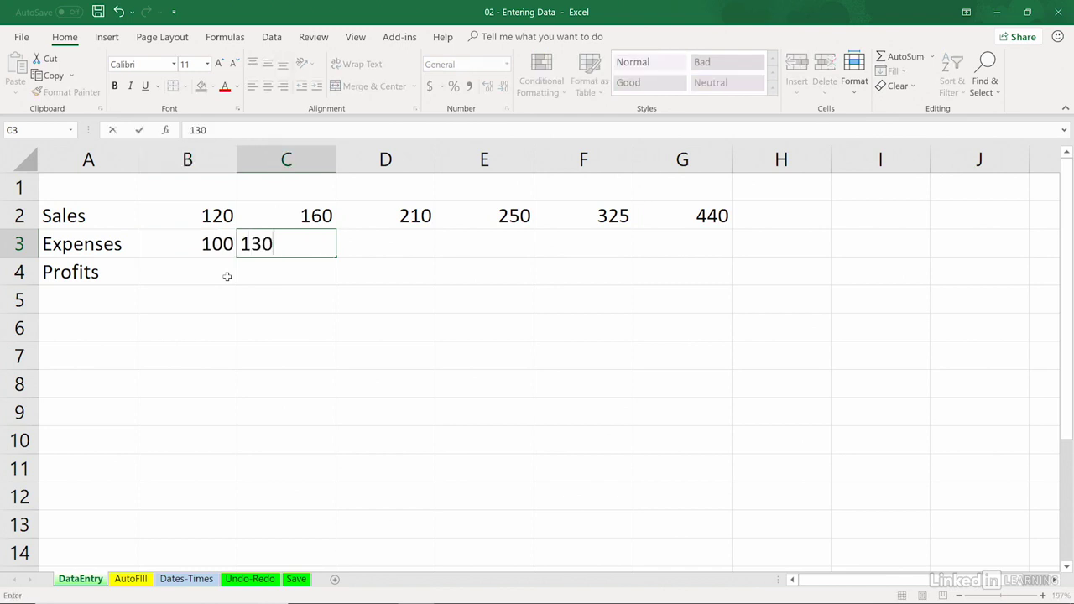
key("Tab")
type("160")
key("Tab")
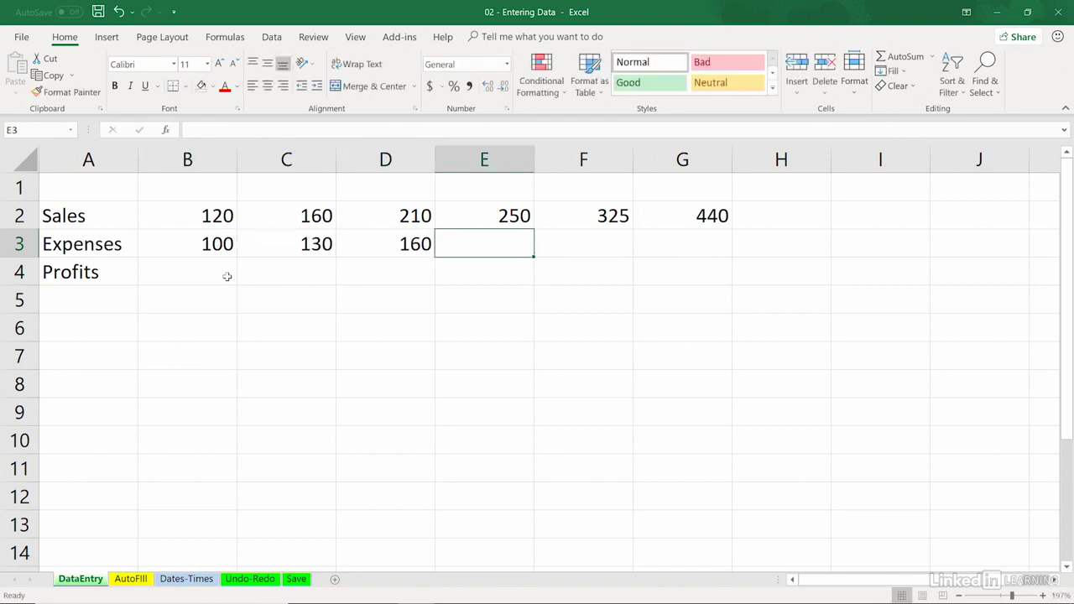
type("200")
key("Tab")
type("260")
key("Tab")
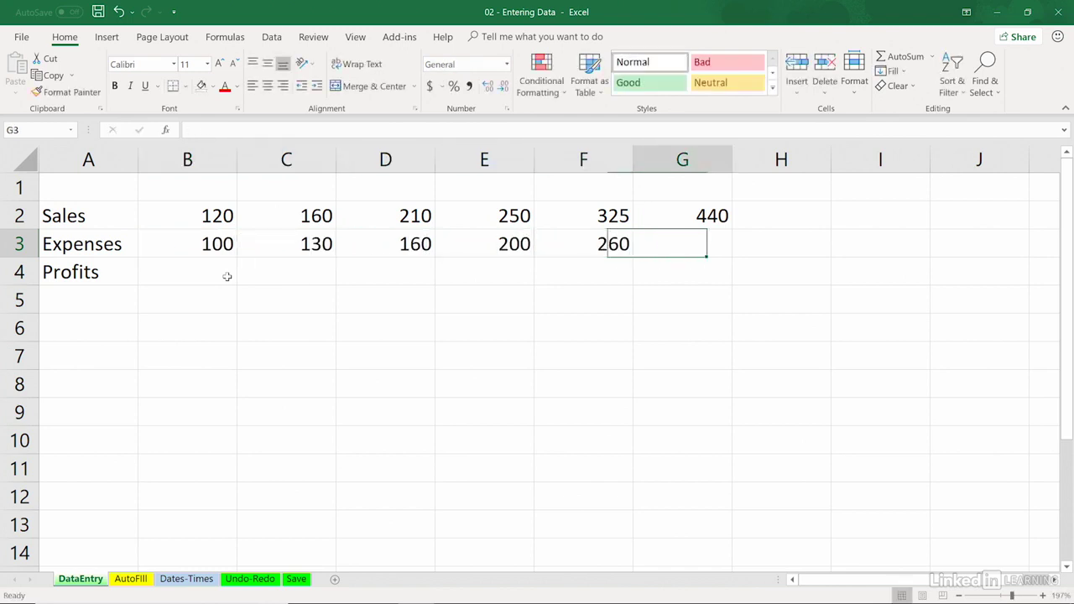
type("360")
key("Return")
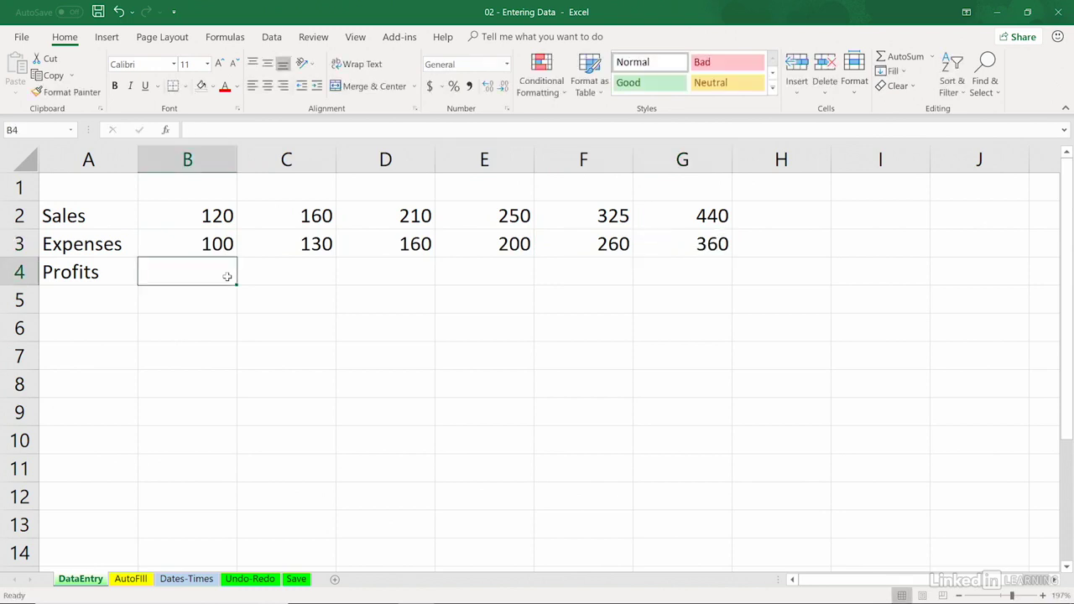
Enter "January" in cell B1 and auto-fill the month series across row 1 to June in G1
left_click(200, 188)
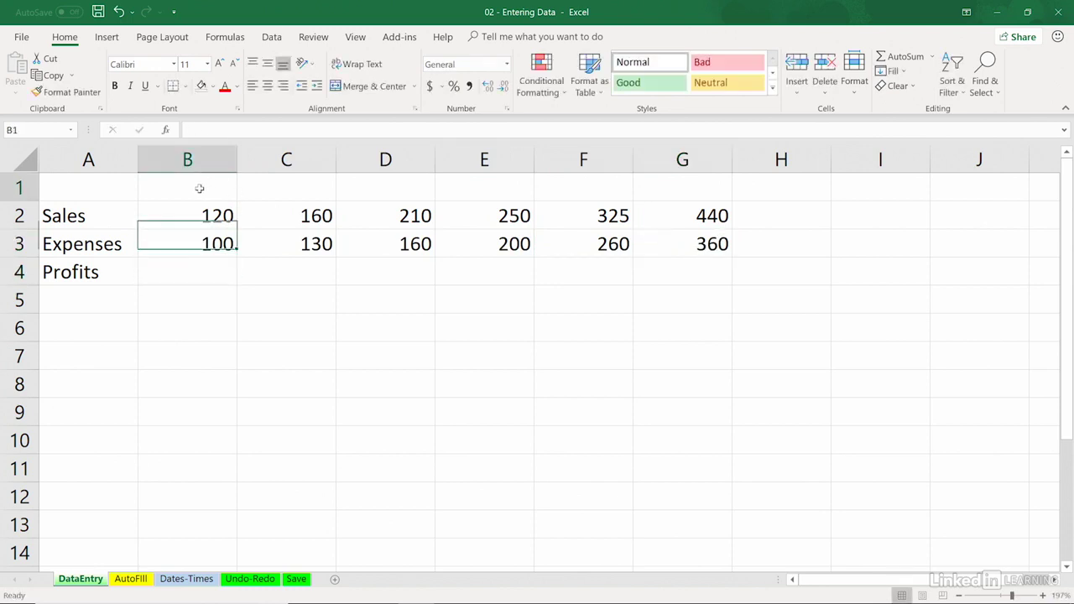
type("January")
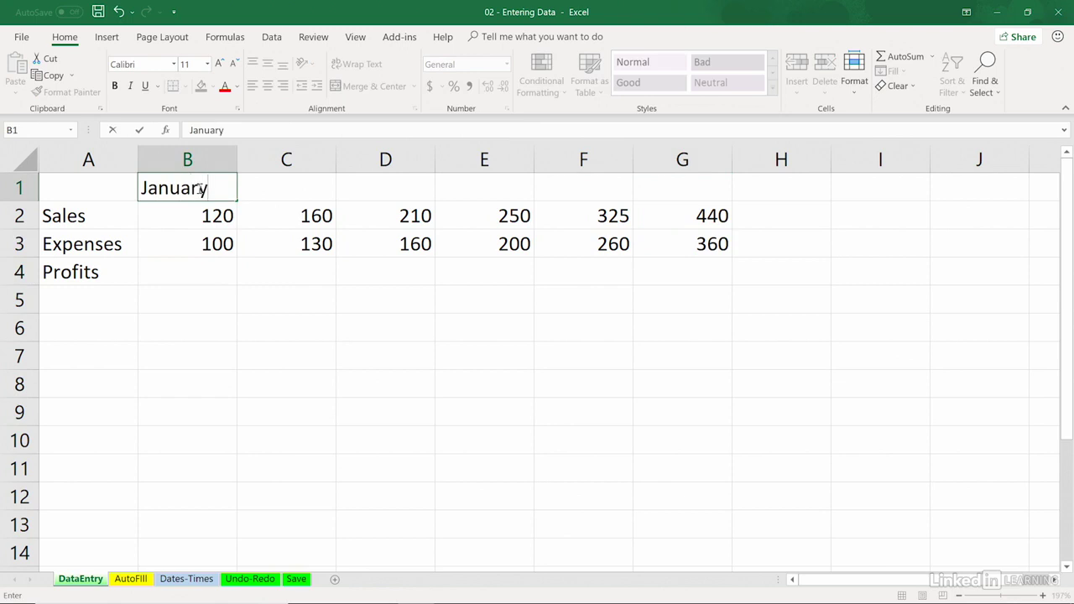
key("Tab")
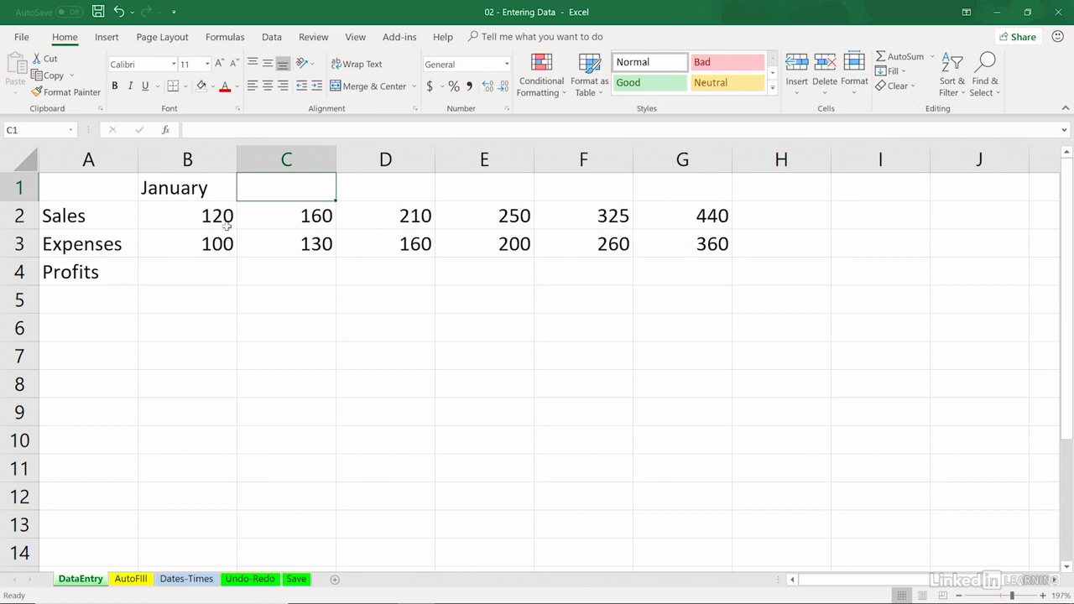
left_click(204, 191)
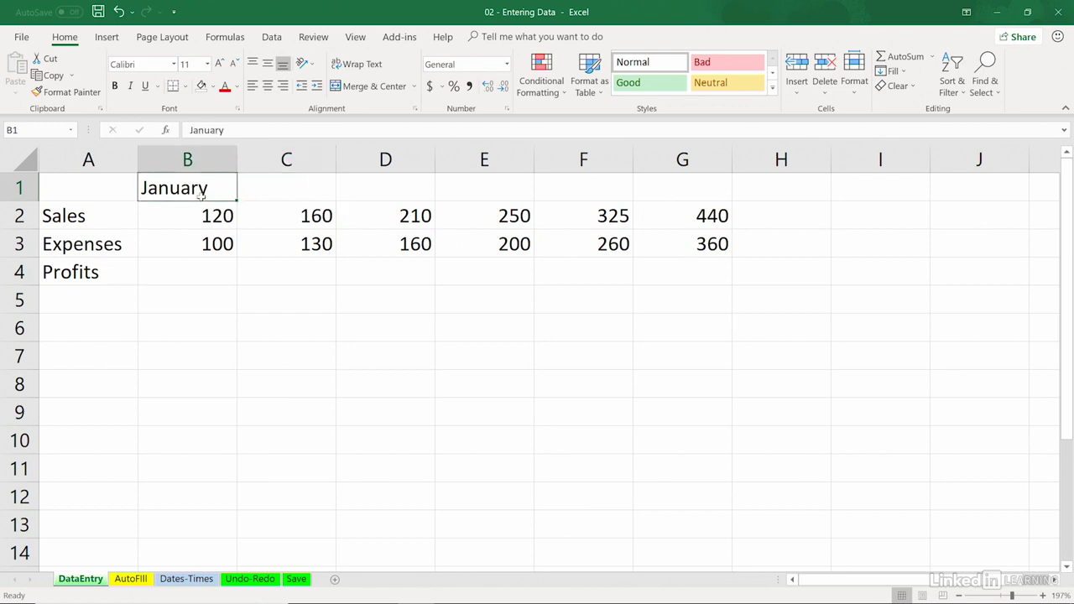
left_click_drag(234, 198, 236, 200)
left_click_drag(236, 200, 720, 195)
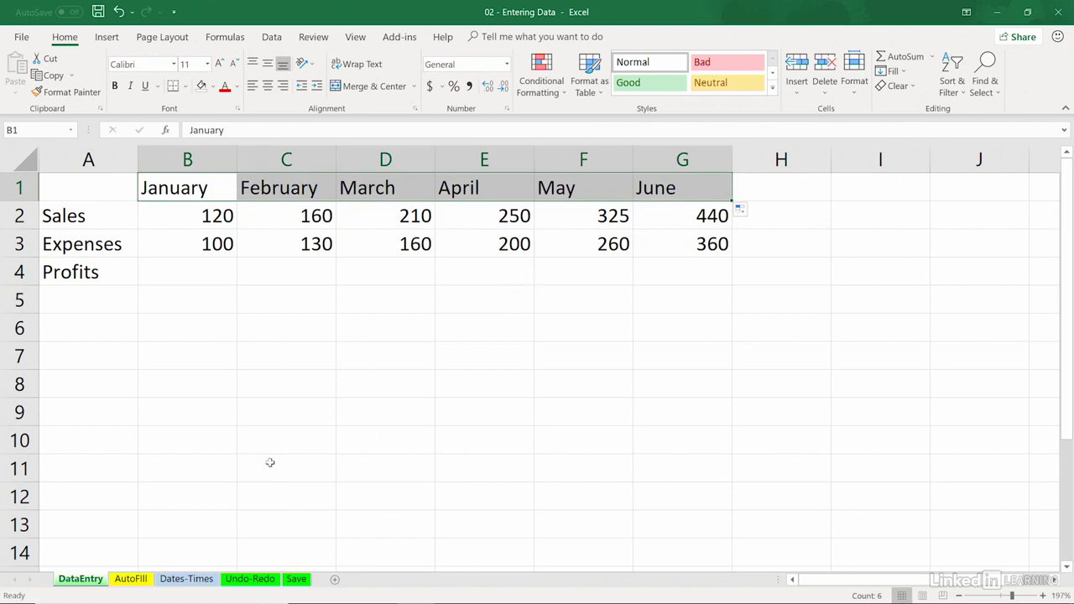
Enter the abbreviation "Jul" in cell B6 and auto-fill the months down column B to Jan in B12
left_click(215, 331)
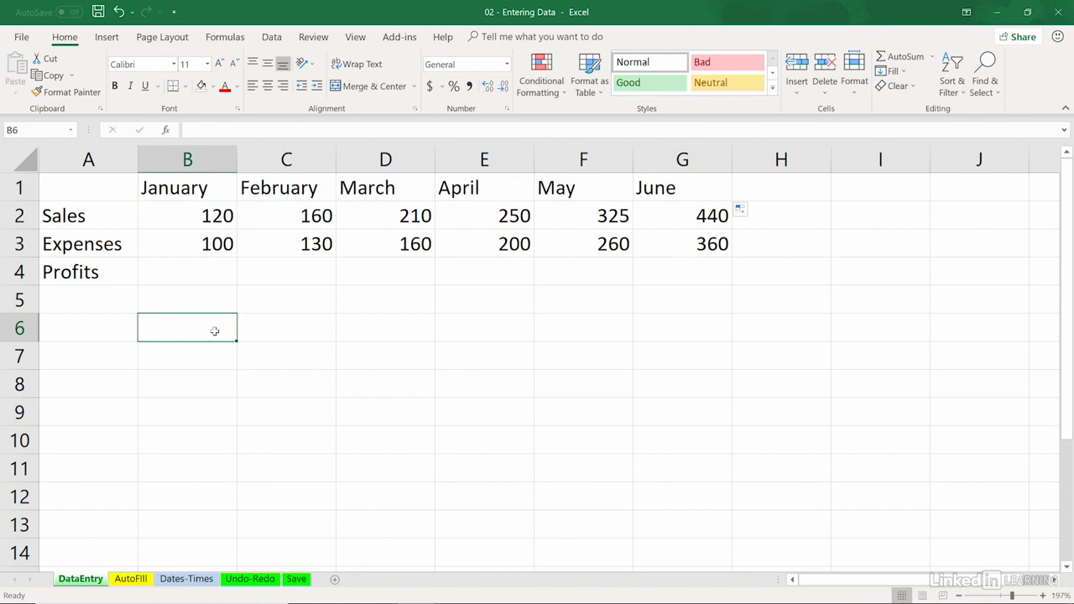
type("Jul")
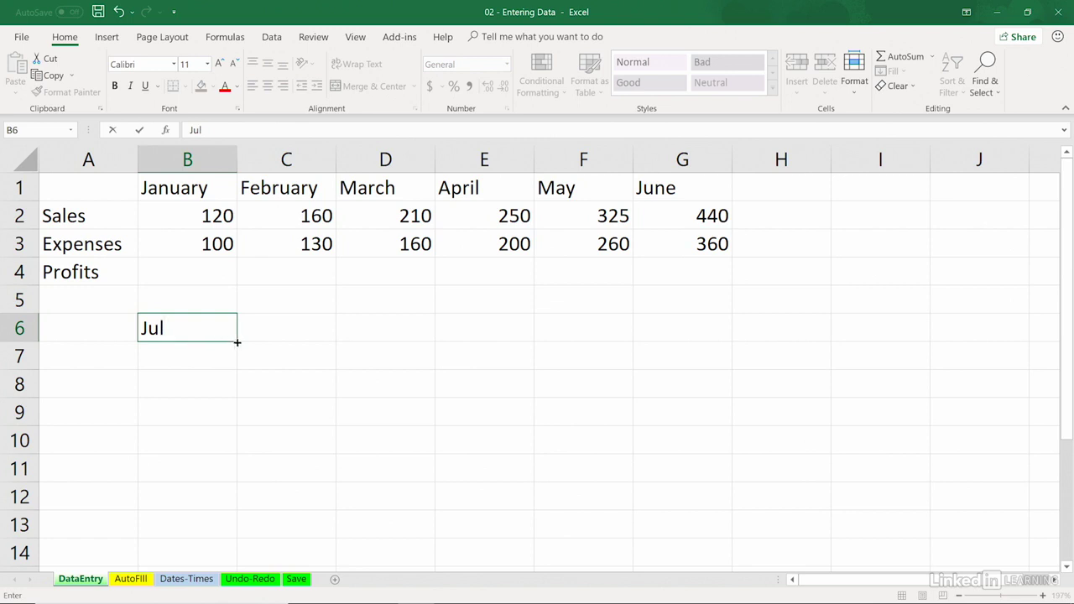
left_click_drag(236, 341, 236, 503)
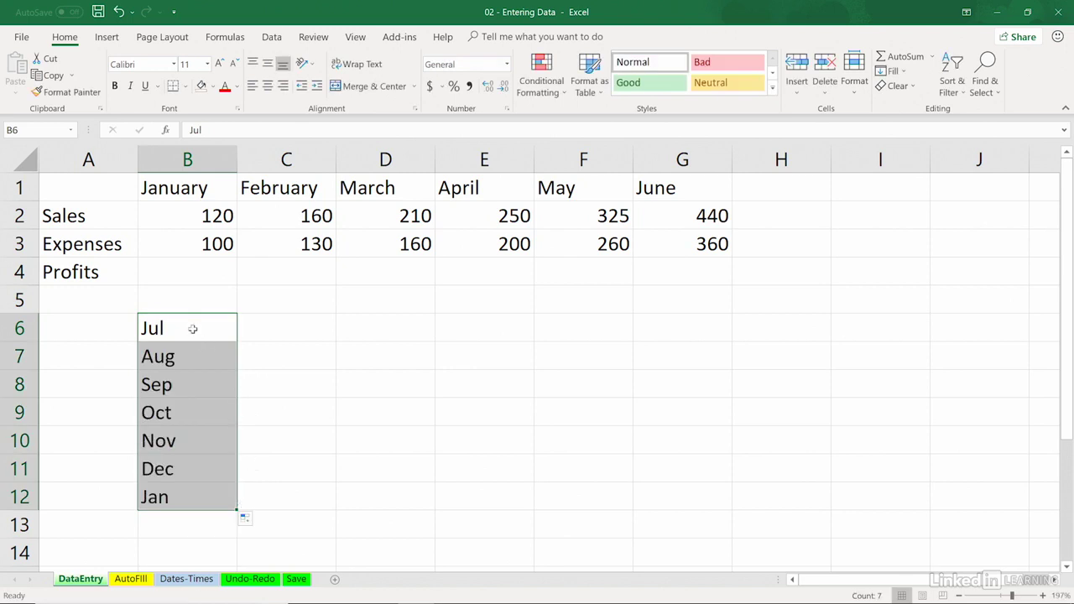
Auto-fill the months from Aug in B7 across to E7, and from Nov in E7 backward up to E6 and over to D6
left_click(201, 359)
left_click_drag(235, 371, 524, 364)
left_click(495, 357)
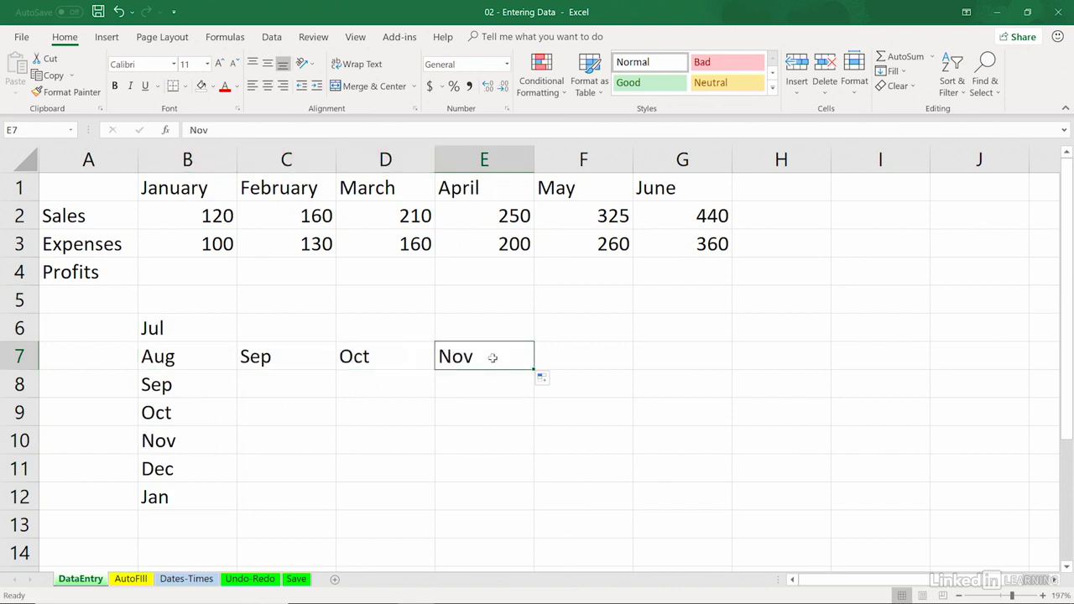
left_click_drag(534, 370, 369, 345)
left_click(518, 322)
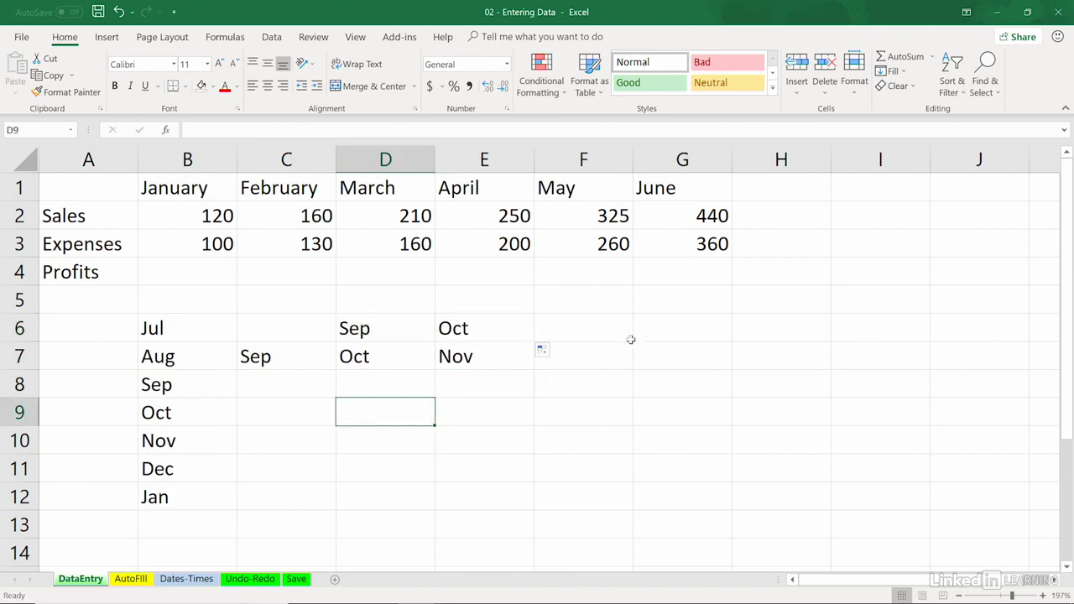
Enter "Q1" in cell F6 and auto-fill the quarter series down column F to F11
left_click(569, 322)
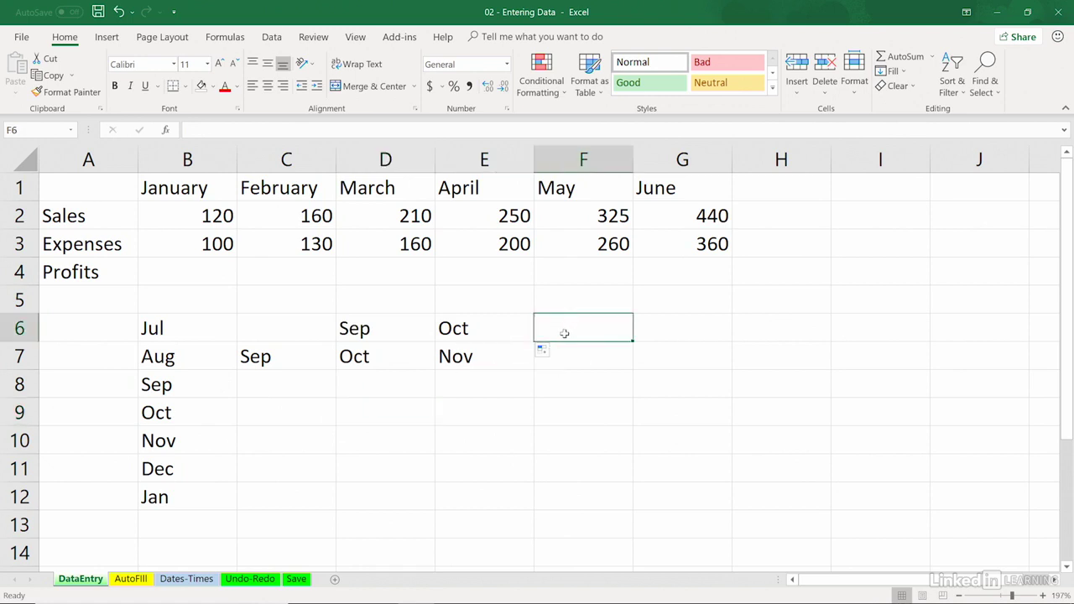
type("Q")
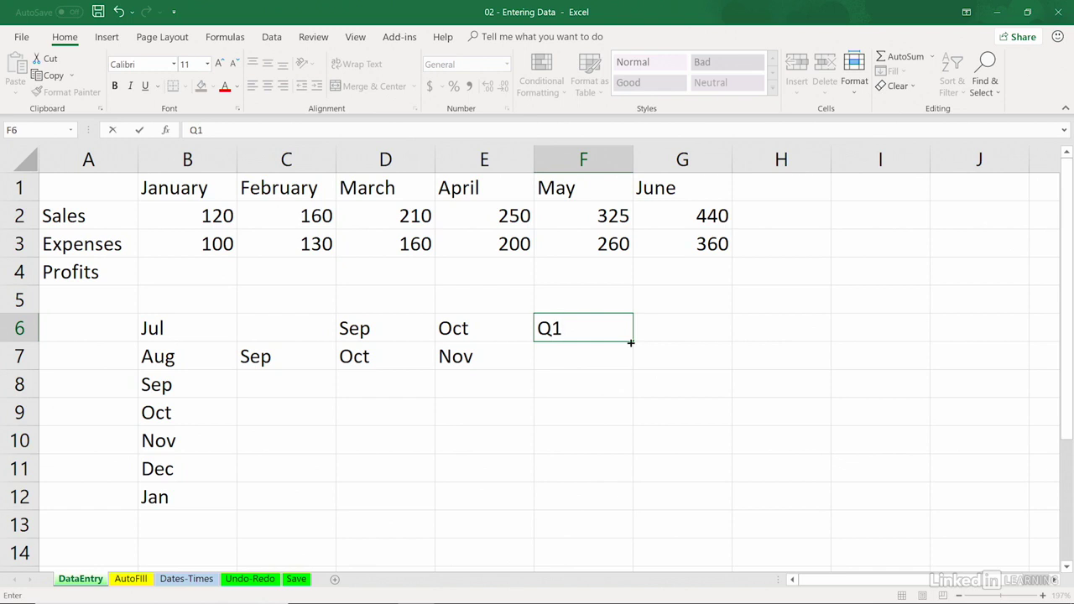
type("1")
left_click_drag(630, 342, 640, 471)
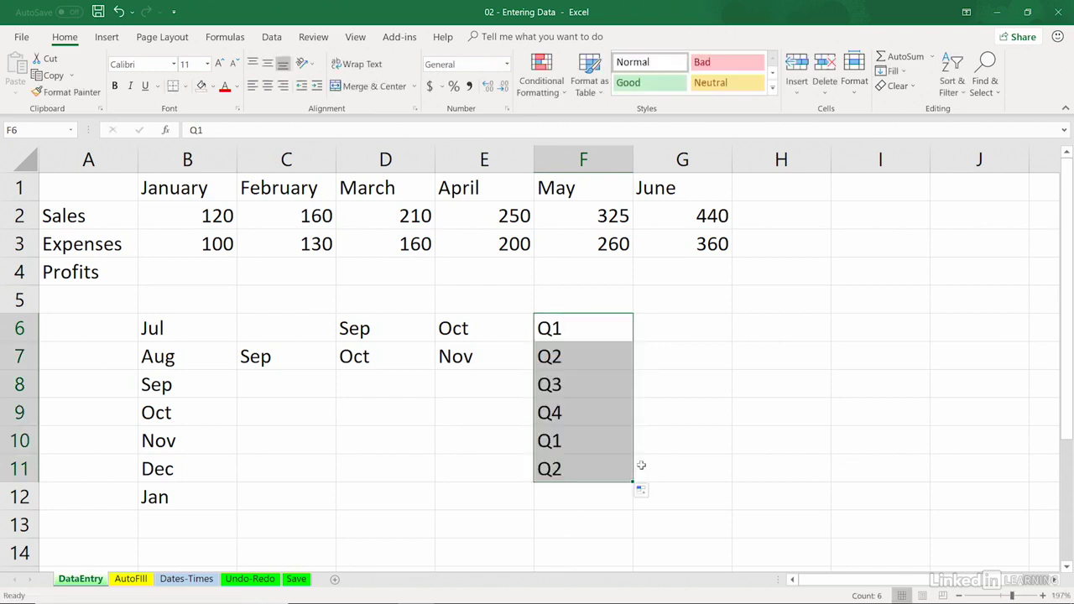
Enter the labels "Qtr" in cell G6 and "Quarter" in cell H6
left_click(661, 333)
type("Q")
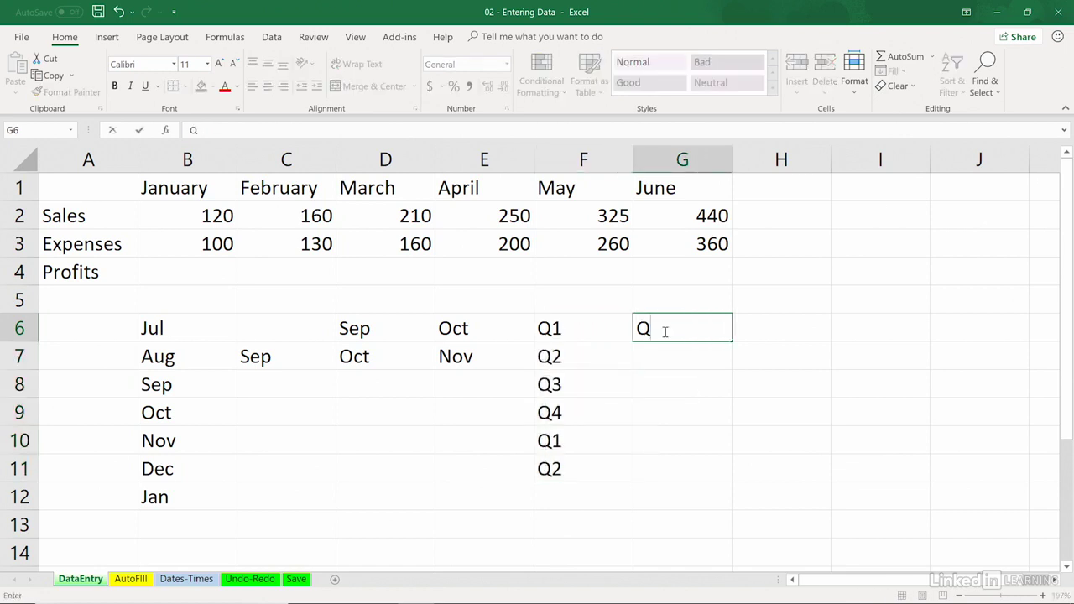
type("tr")
key("Tab")
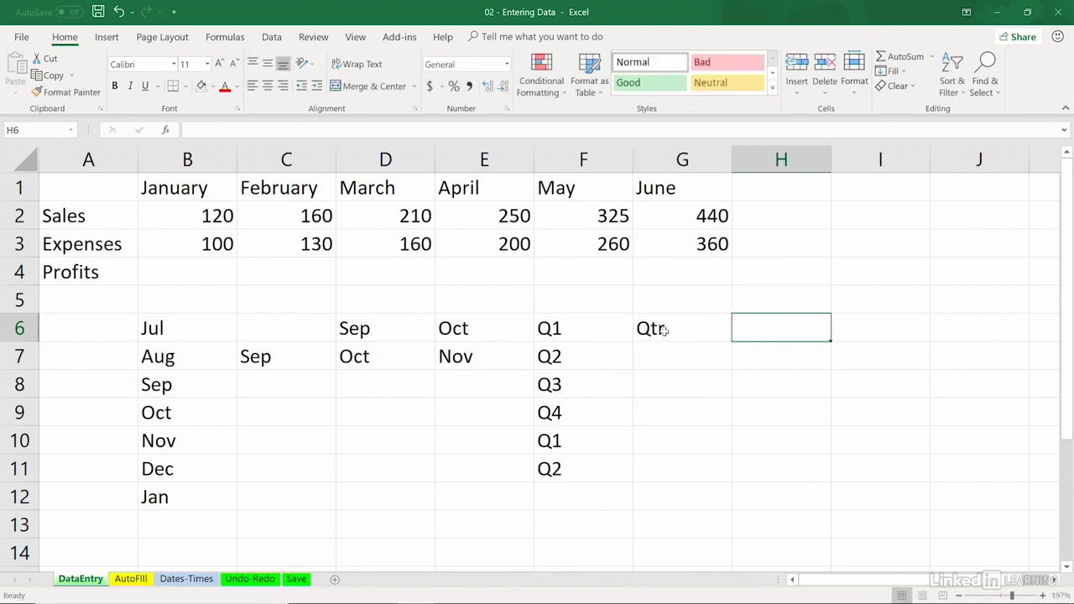
type("Quarter")
key("Return")
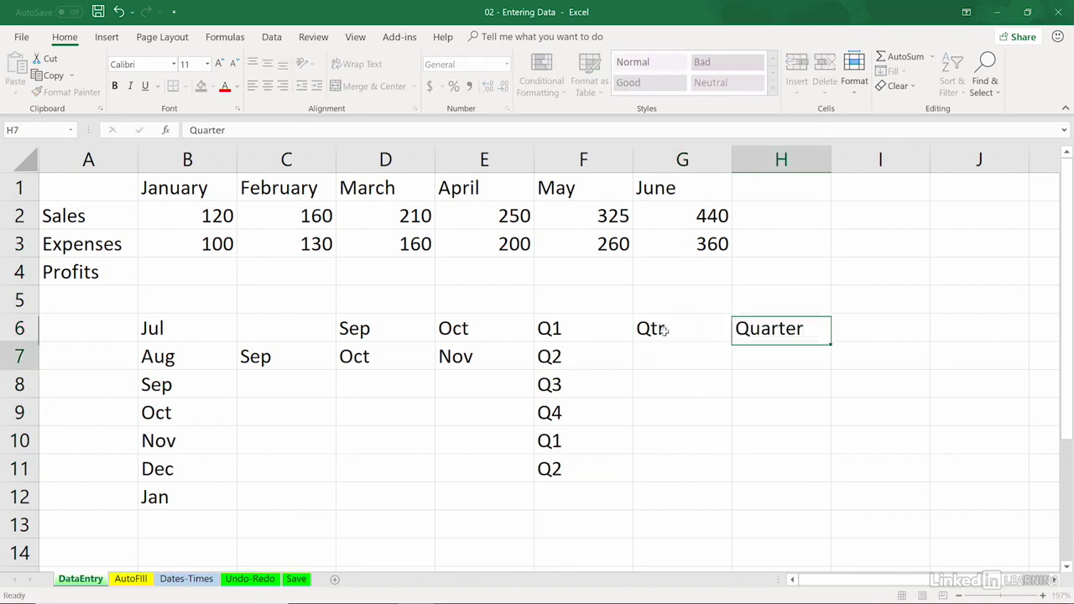